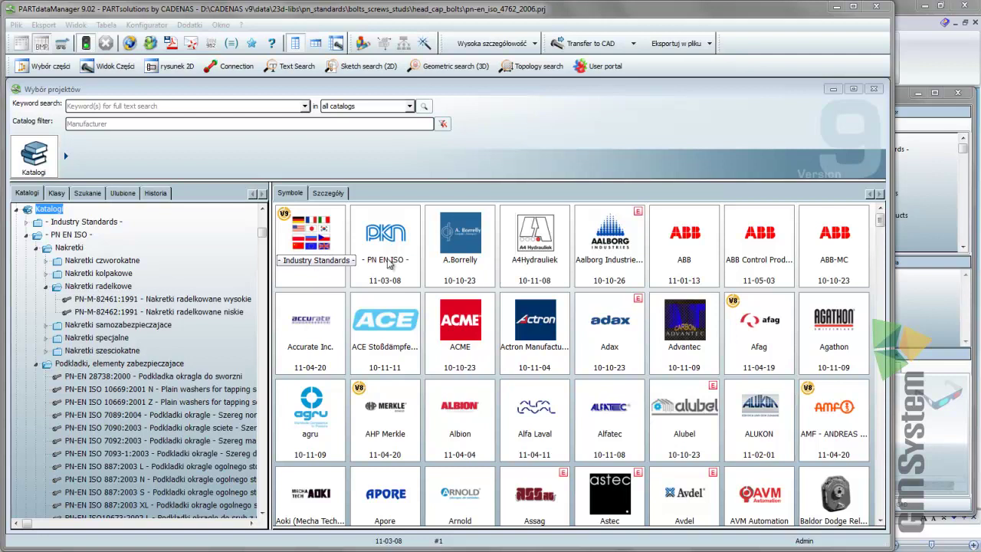
Step: Select the A4Hydraulik manufacturer catalog and scroll down through the catalog grid
left_click(552, 261)
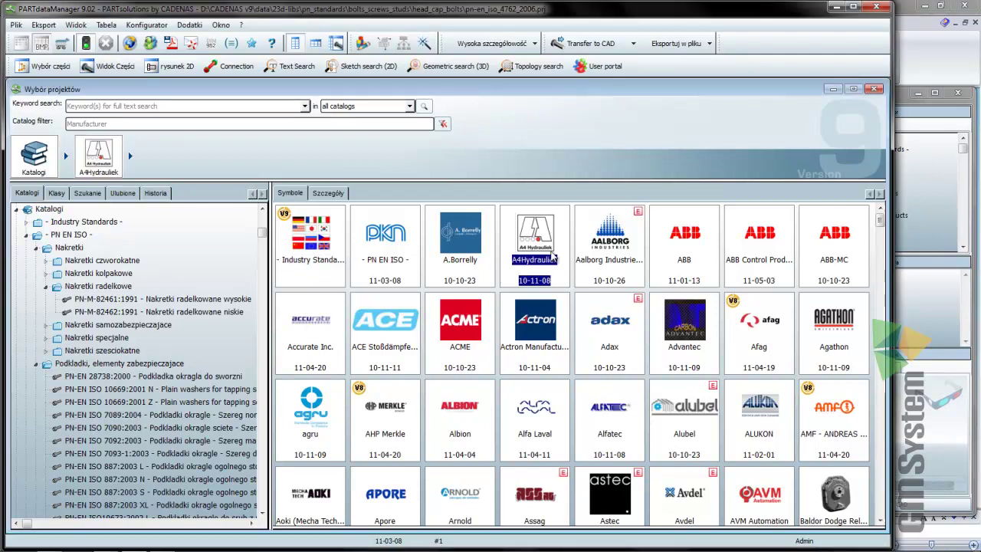
scroll(552, 307, "down", 3)
scroll(552, 322, "down", 3)
scroll(551, 322, "down", 3)
scroll(551, 325, "down", 3)
scroll(551, 326, "down", 3)
scroll(549, 329, "down", 3)
scroll(549, 330, "down", 3)
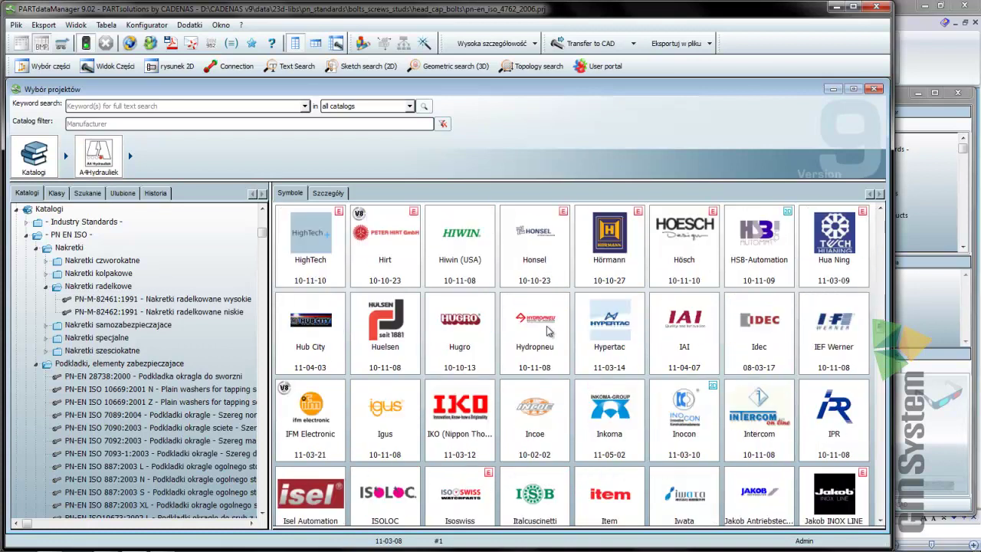
scroll(549, 330, "down", 3)
scroll(550, 331, "down", 3)
scroll(548, 334, "down", 3)
scroll(548, 334, "down", 3)
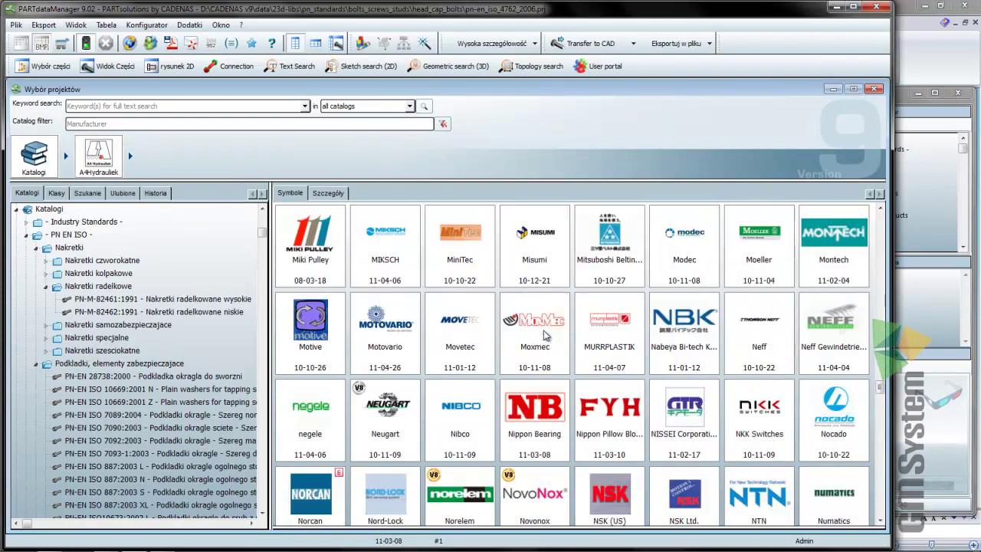
Step: Minimize PARTdataManager and expand PN EN ISO › Sruby, wkrety, sruby dwustronne in the catalog tree
left_click(837, 7)
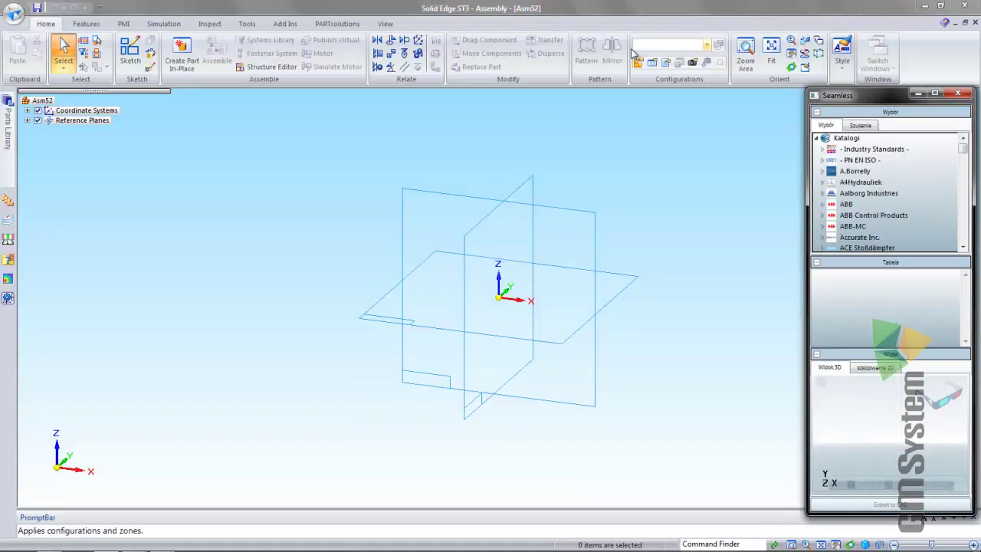
left_click_drag(863, 96, 865, 96)
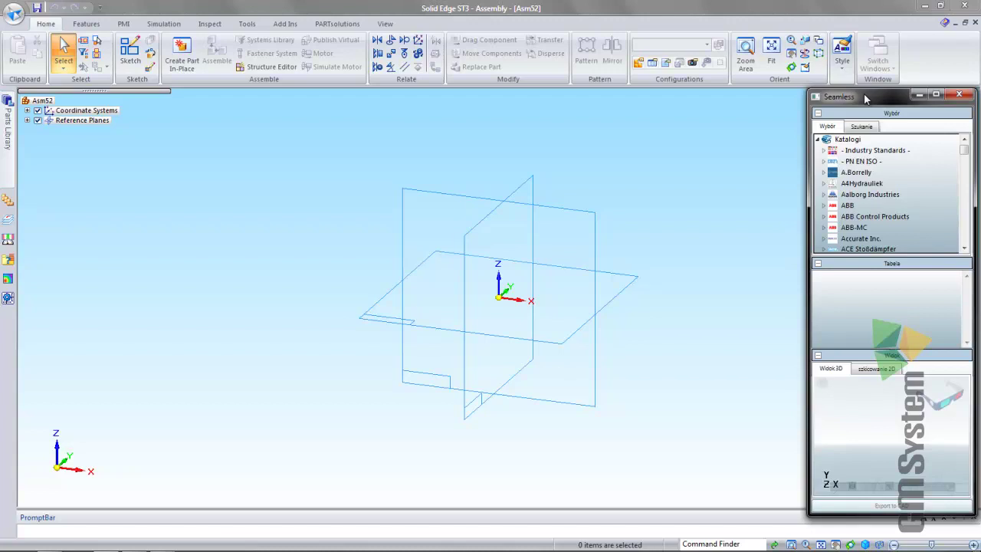
left_click(824, 164)
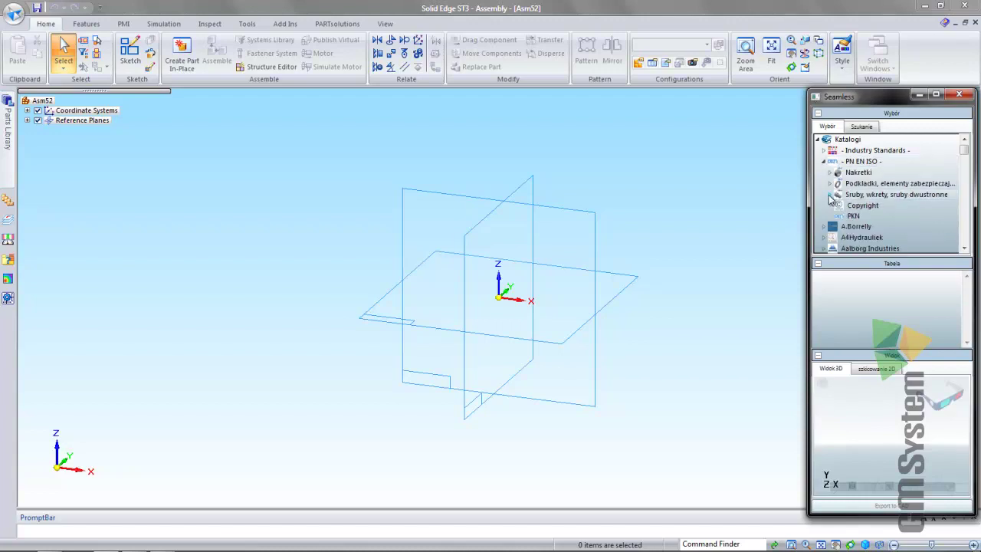
left_click(830, 195)
Step: Expand the Sruby specjalne group and widen the catalog panel to show full names
left_click(965, 250)
left_click(964, 249)
left_click(964, 249)
left_click(965, 250)
left_click(963, 250)
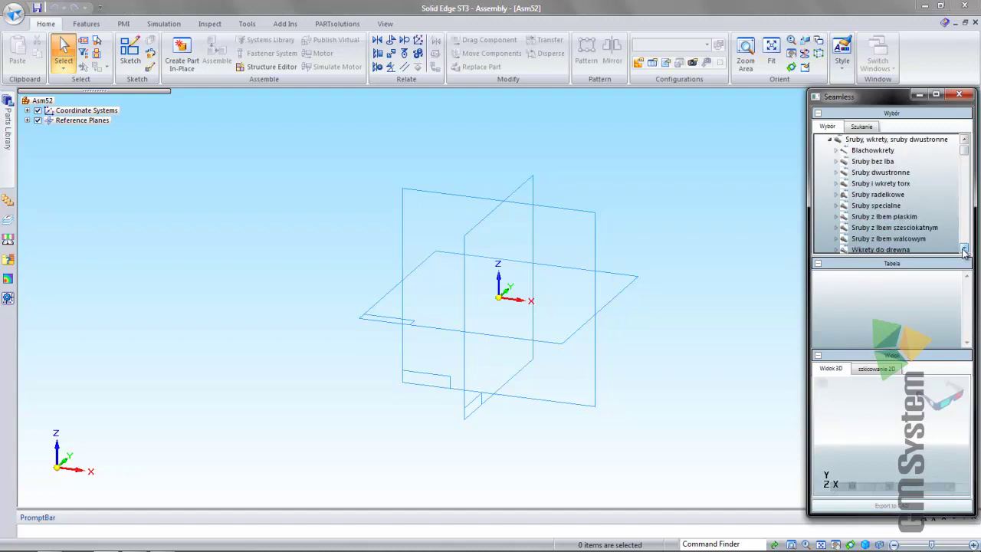
left_click(837, 205)
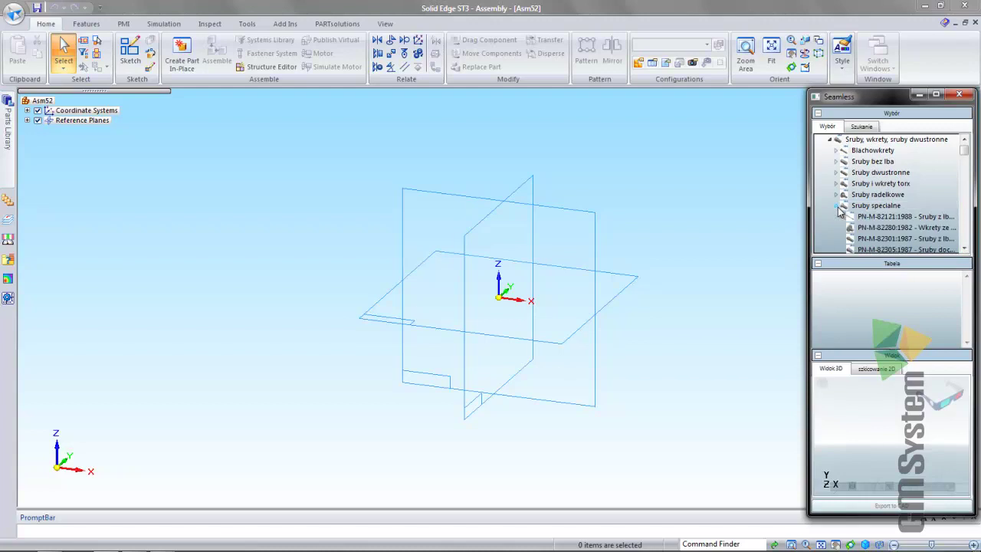
left_click(964, 250)
left_click(965, 250)
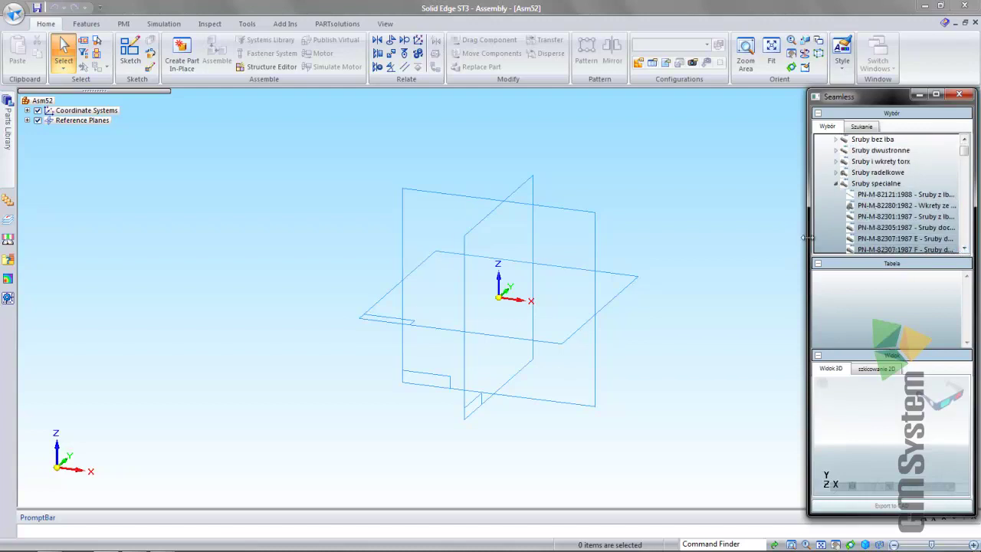
left_click_drag(807, 238, 704, 226)
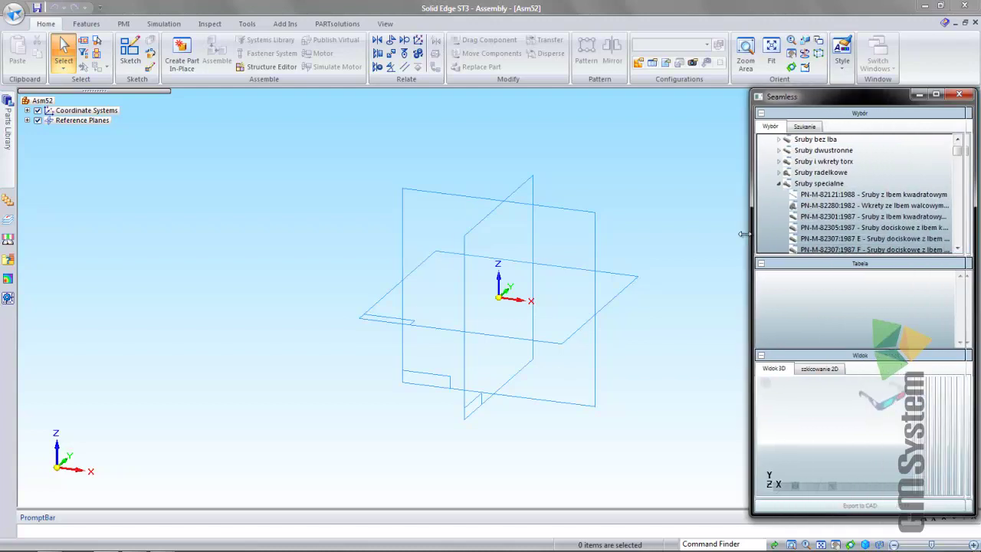
Step: Load the PN-M-82280:1982 screw, rotate its 3D preview, and check its 2D sketch views
left_click(836, 207)
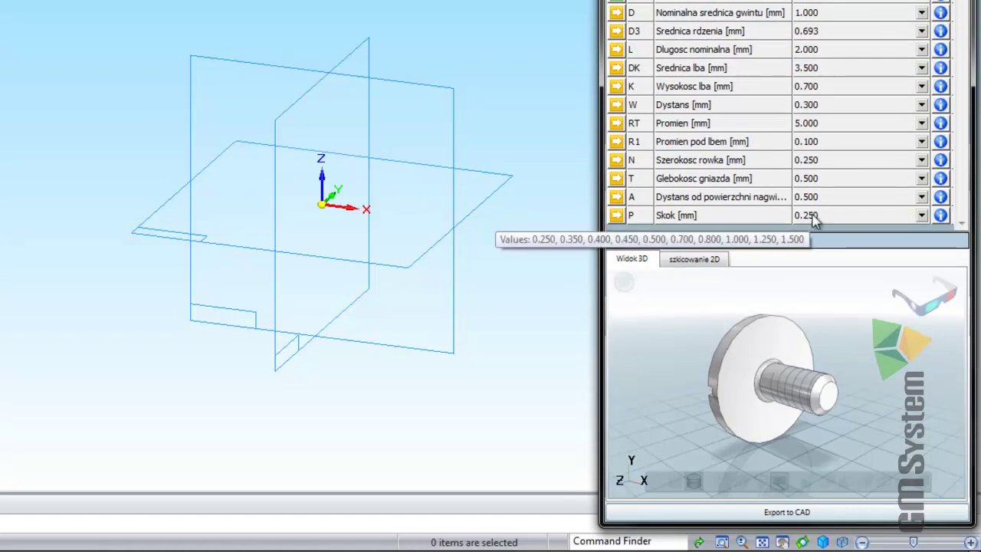
mouse_move(760, 419)
left_mouse_down()
mouse_move(890, 403)
mouse_move(742, 398)
mouse_move(858, 413)
mouse_move(745, 404)
mouse_move(813, 410)
mouse_move(851, 428)
left_mouse_up()
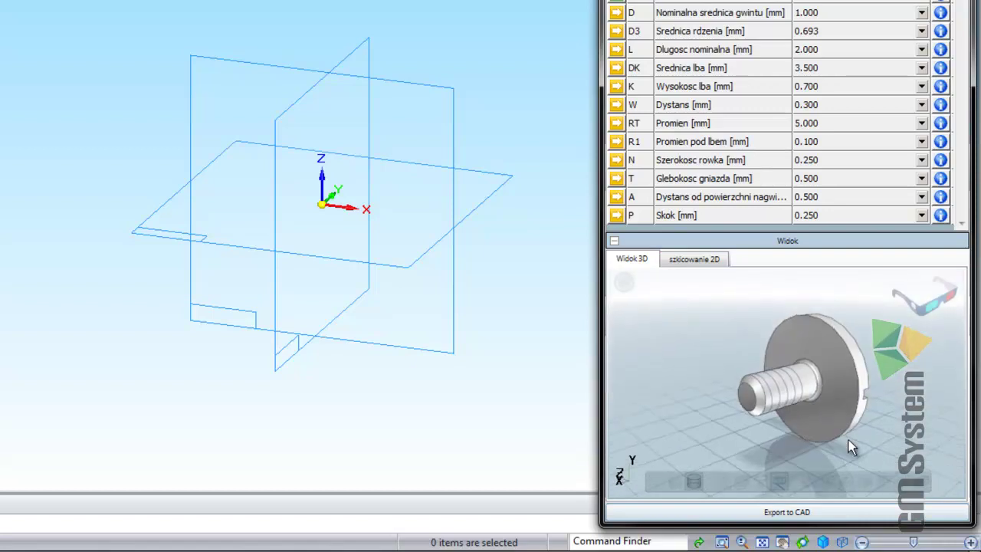
left_click(711, 259)
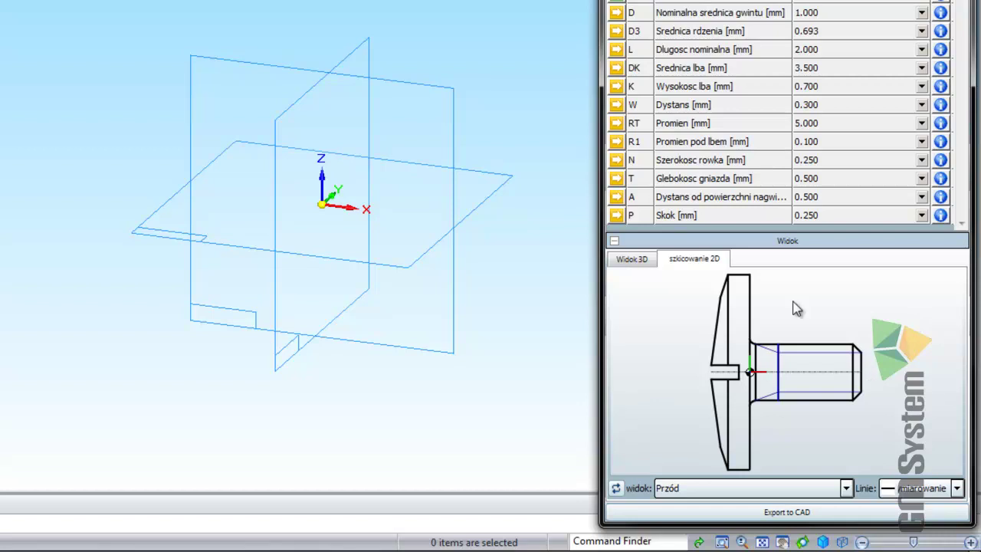
left_click(630, 261)
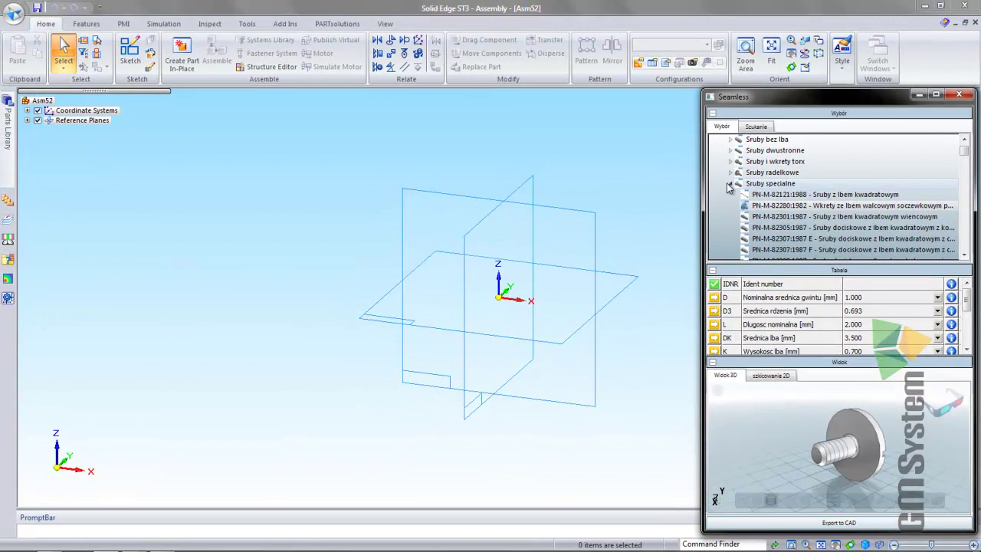
Step: Pick PN-EN ISO 14580:2004 from the Sruby i wkrety torx group and rotate the preview to face its socket
left_click(729, 186)
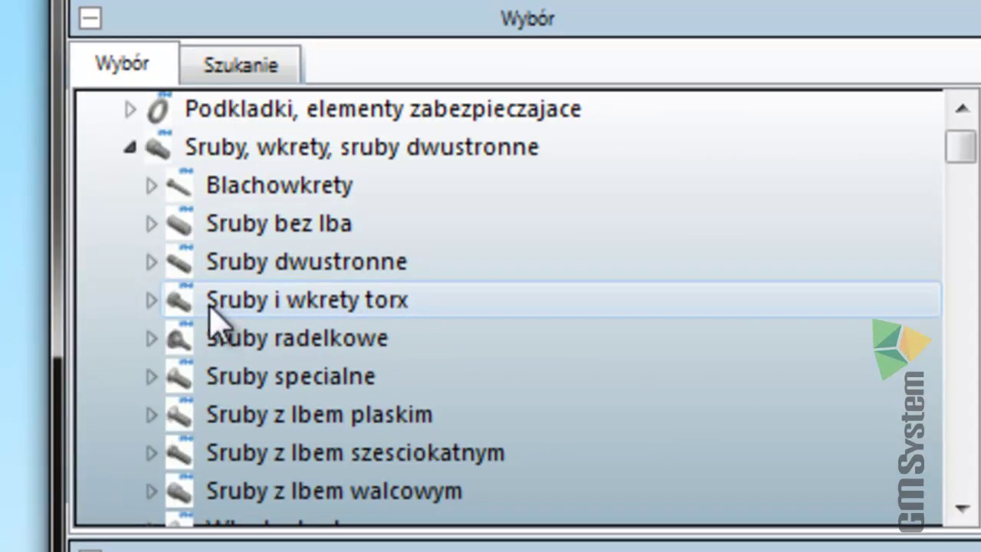
left_click(152, 301)
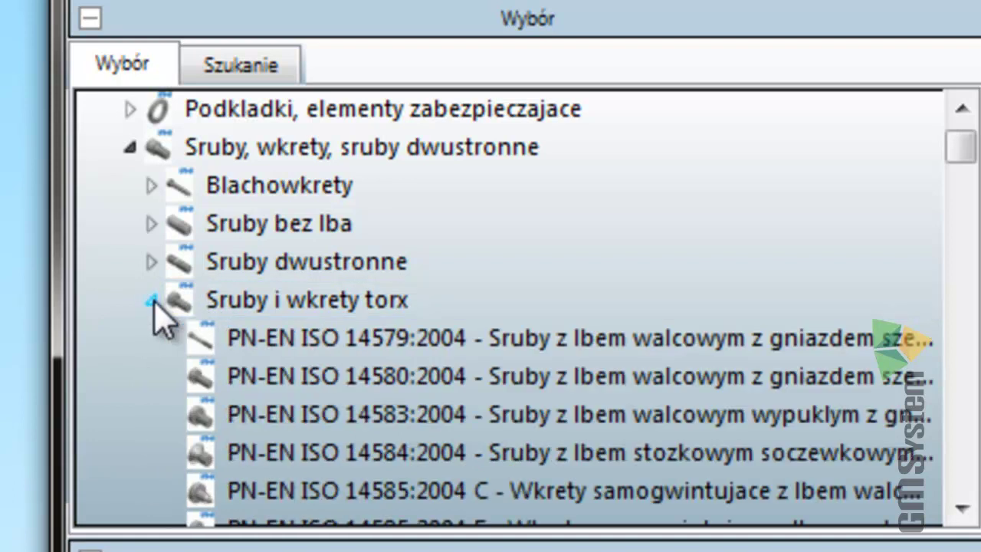
left_click(366, 388)
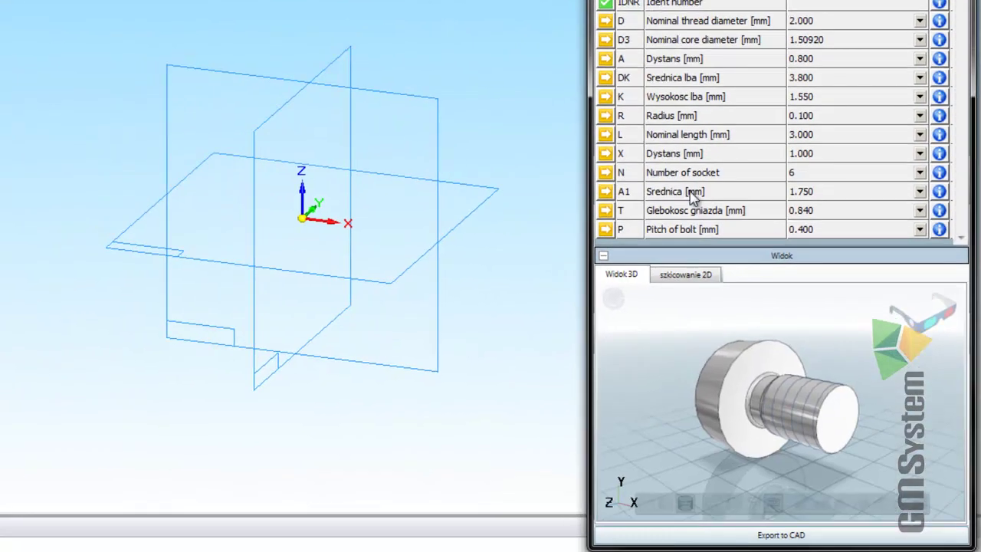
left_click_drag(805, 433, 766, 467)
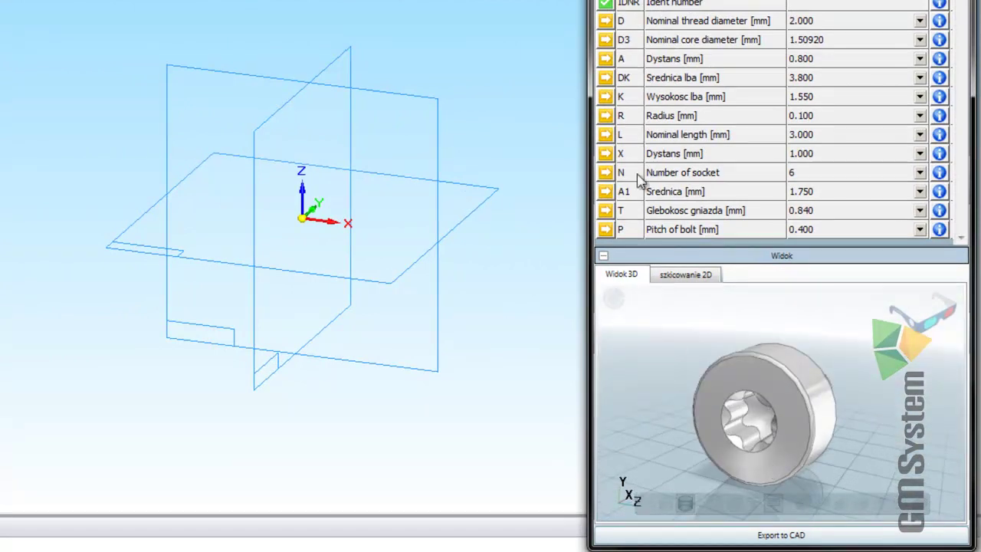
Step: Set nominal thread diameter 6.000 and nominal length 25.000, then inspect the bolt in the preview
left_click(921, 23)
left_click(920, 21)
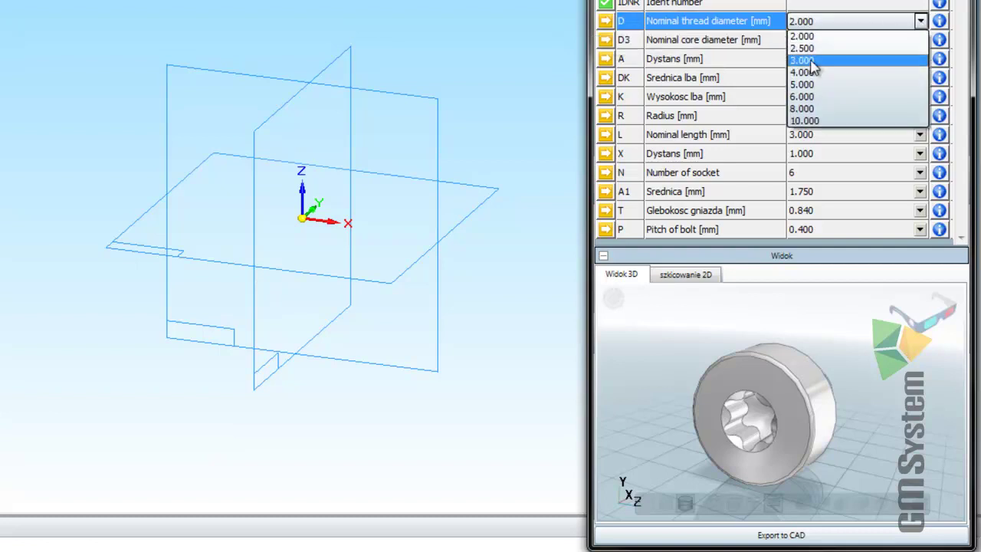
left_click(828, 97)
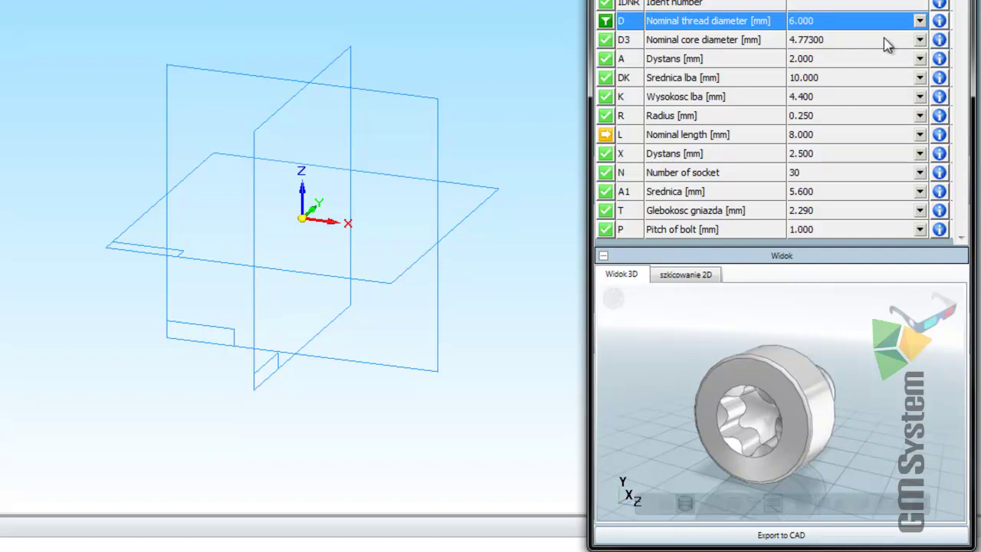
mouse_move(920, 134)
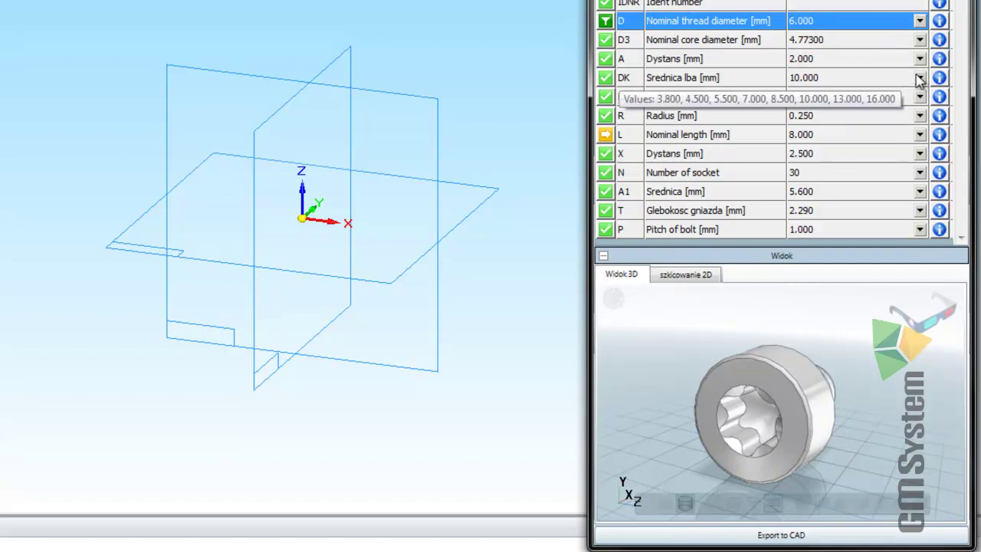
left_click(920, 135)
left_click(820, 210)
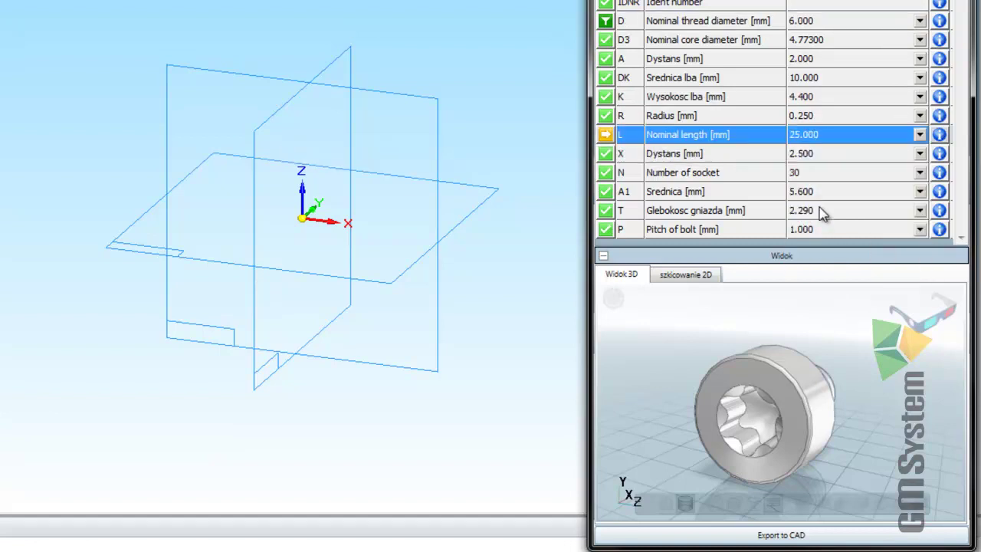
scroll(801, 383, "up", 2)
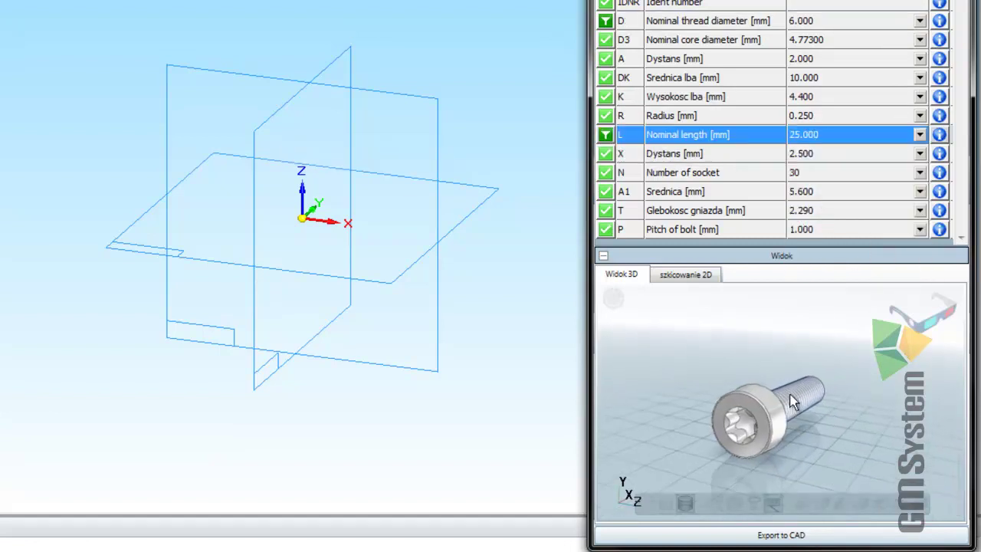
scroll(794, 370, "up", 2)
mouse_move(793, 361)
left_mouse_down()
mouse_move(758, 392)
mouse_move(667, 398)
left_mouse_up()
mouse_move(870, 399)
left_mouse_down()
mouse_move(758, 454)
mouse_move(863, 408)
mouse_move(717, 418)
mouse_move(771, 429)
mouse_move(855, 473)
mouse_move(709, 451)
mouse_move(621, 484)
left_mouse_up()
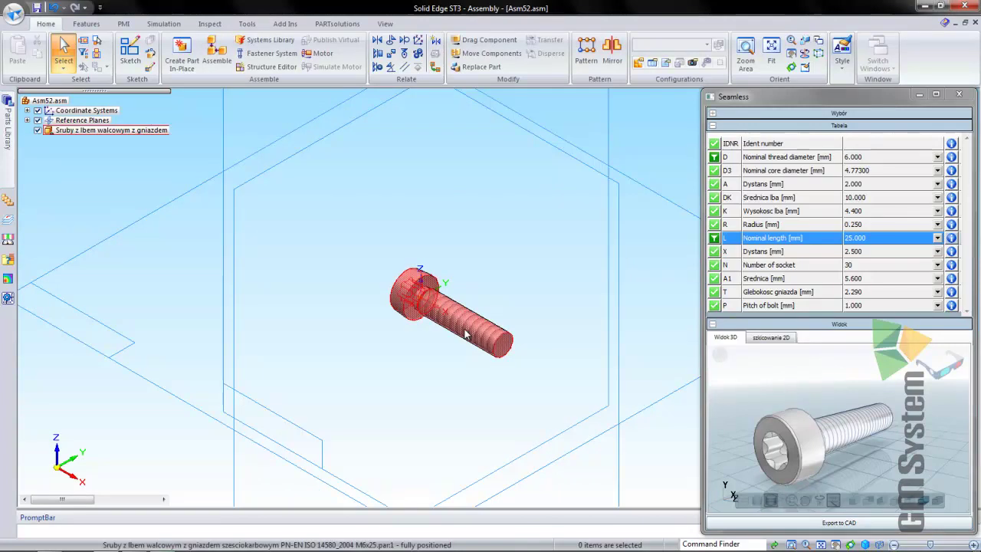
Step: Finish placing the M6x25 screw, edit it in place, and toggle Simplify then back to Ordered
left_click(485, 339)
left_click(528, 382)
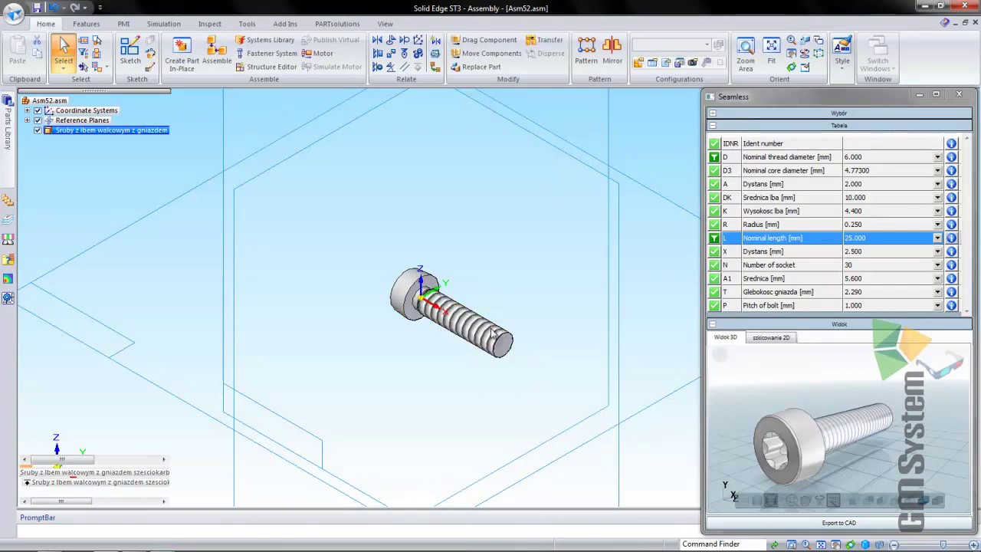
double_click(451, 268)
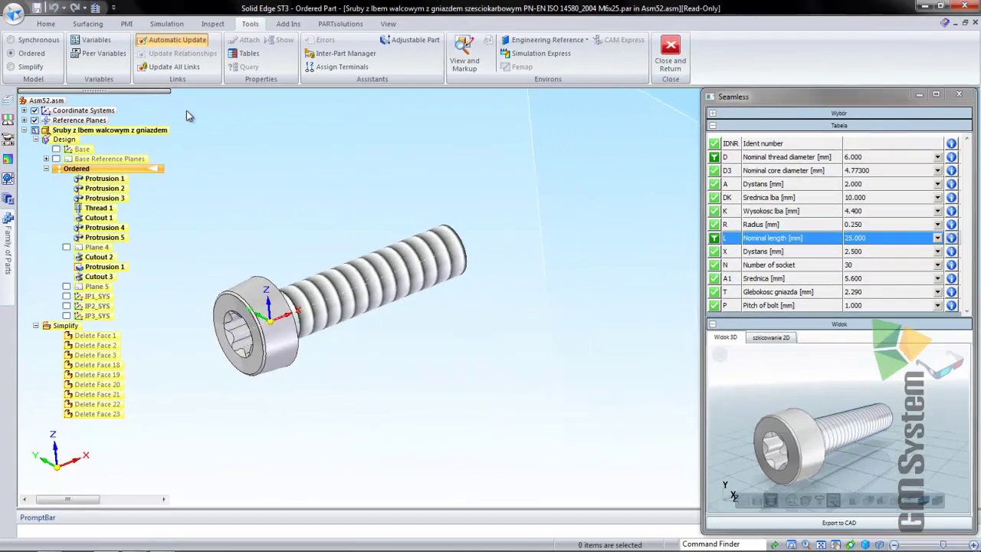
middle_click_drag(186, 110, 342, 189)
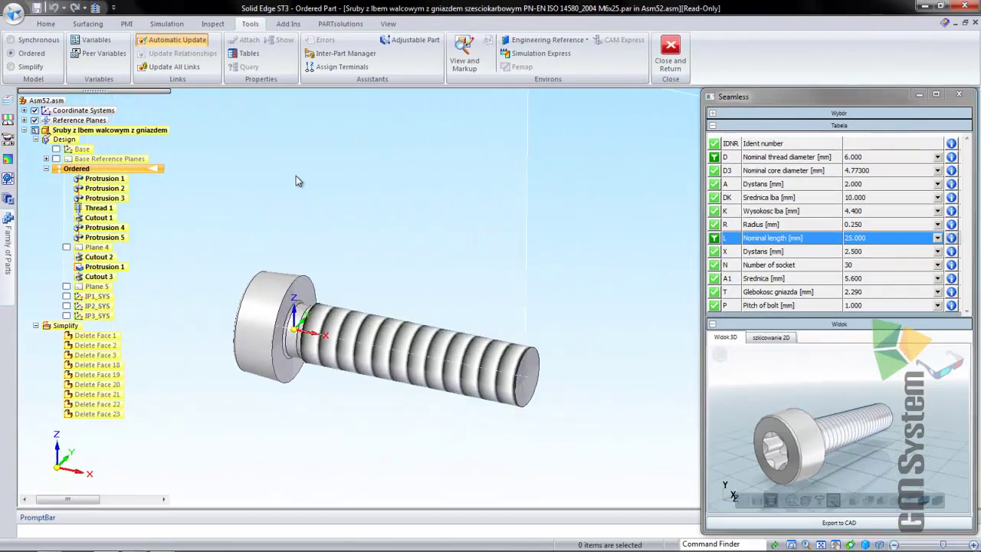
scroll(343, 189, "up", 3)
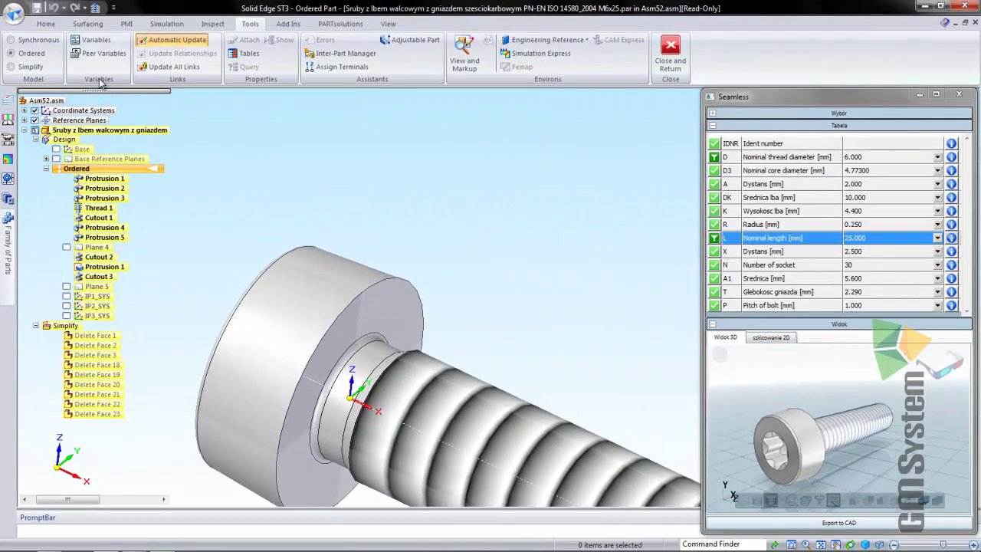
left_click(29, 68)
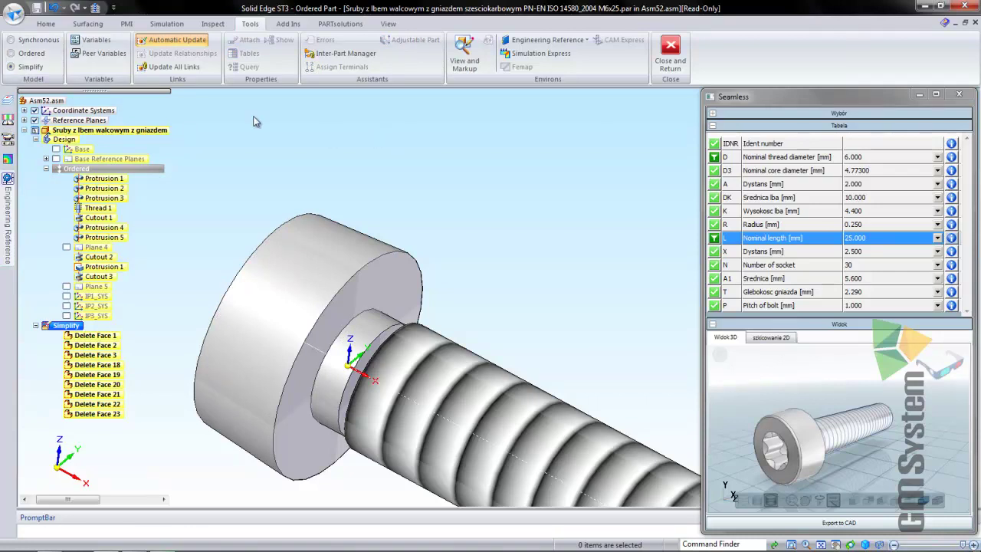
left_click(28, 56)
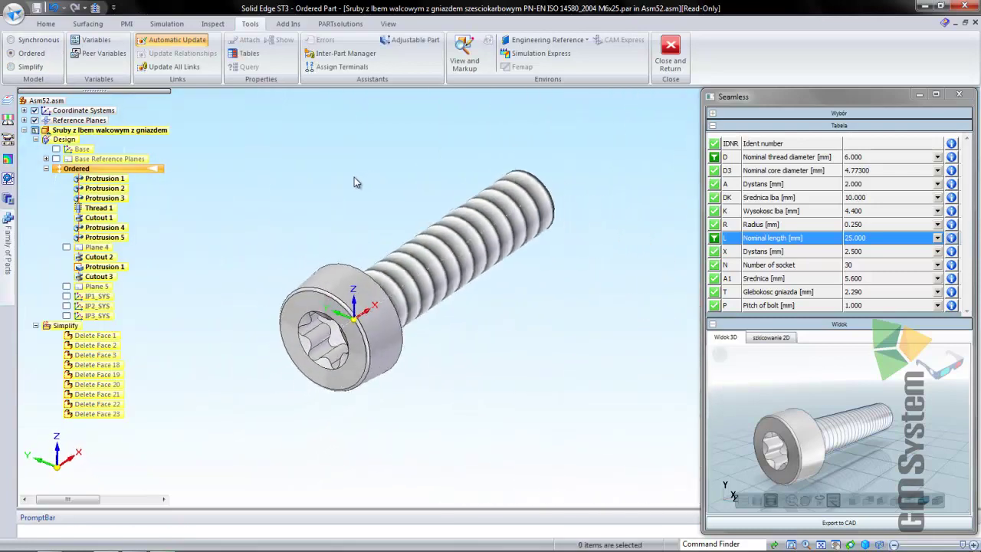
Step: Open the screw part's Property Manager from the application menu's Properties options
left_click(13, 13)
mouse_move(46, 202)
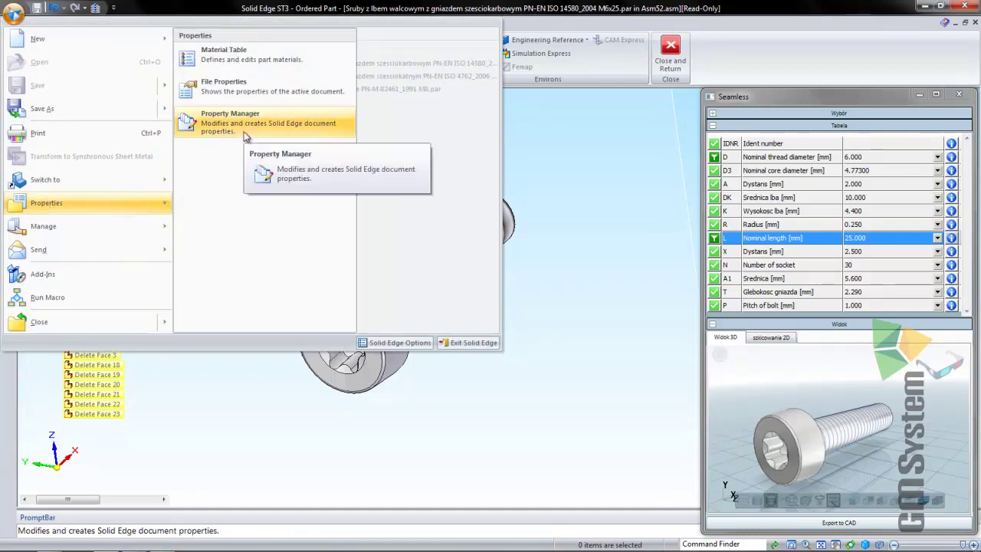
left_click(245, 129)
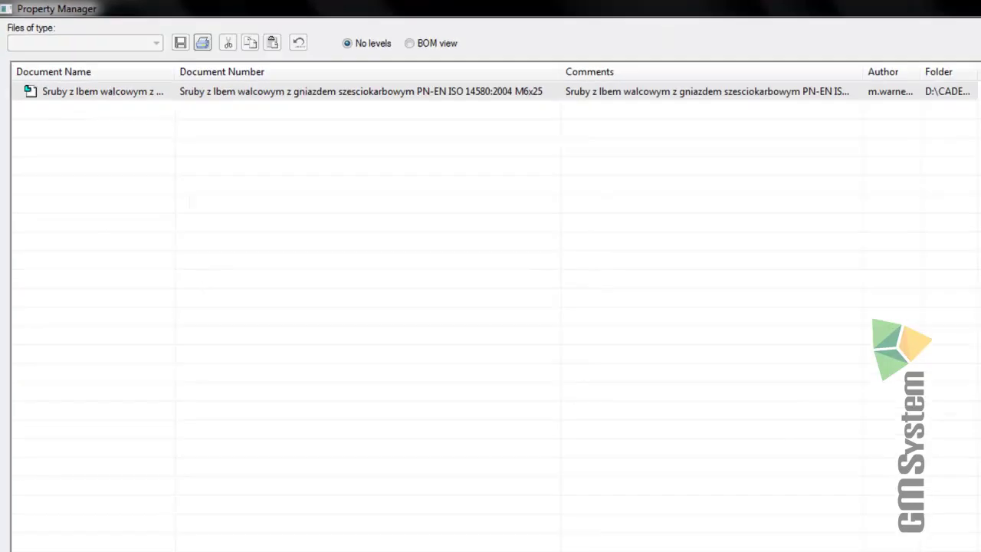
Step: Close Property Manager to return to the M6x25 screw model
left_click(858, 542)
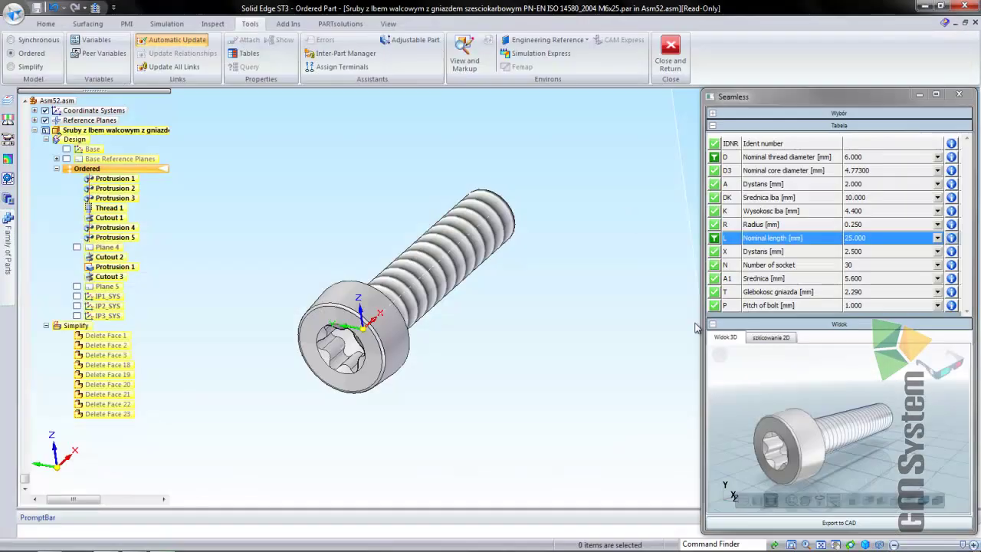